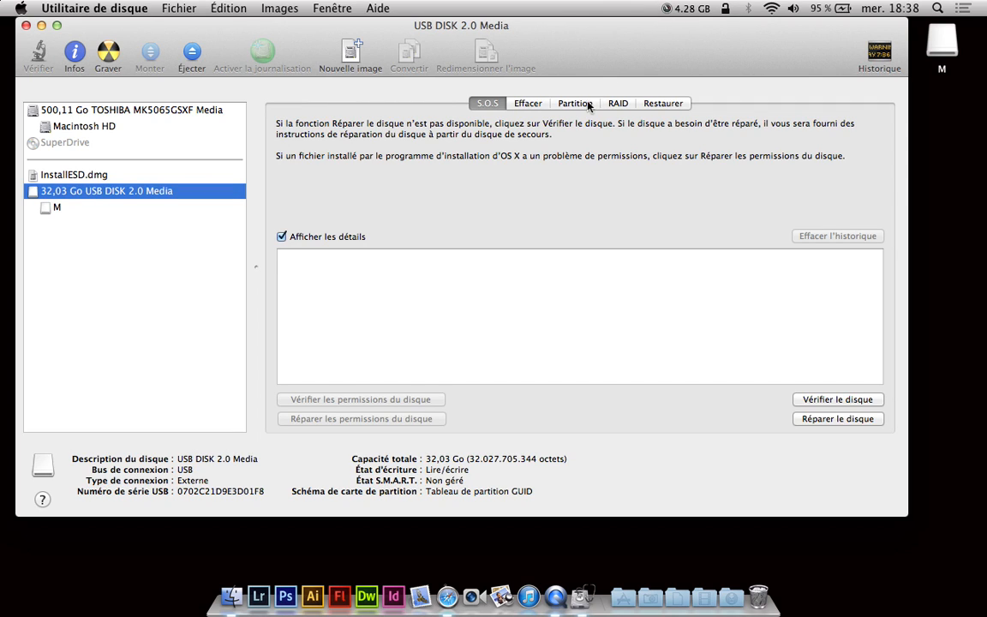
Set the 32,03 Go USB disk's partition scheme to 1 partition with a GUID partition table.
left_click(576, 103)
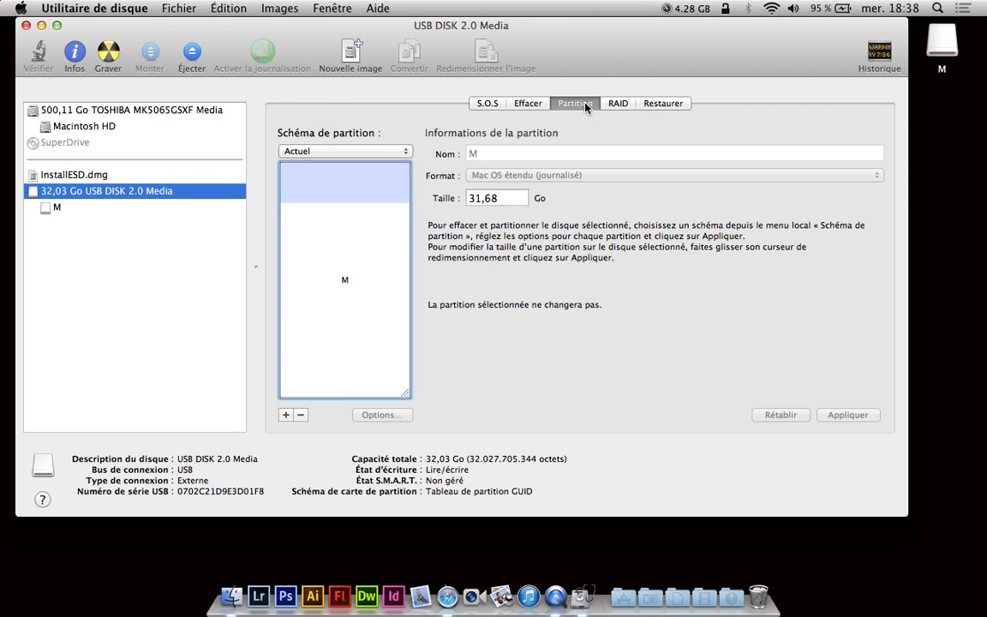
left_click(347, 151)
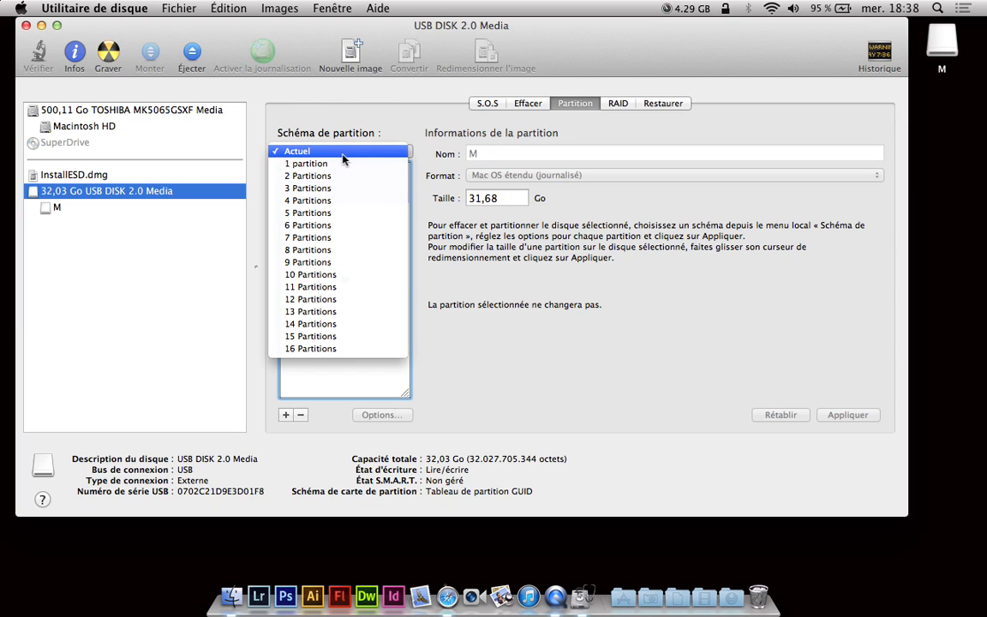
left_click(291, 164)
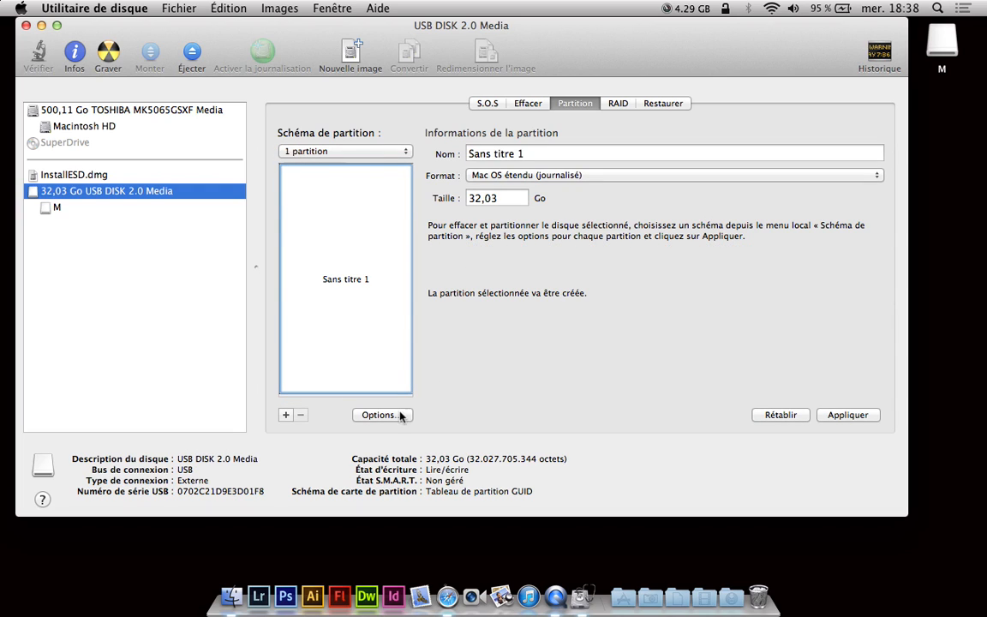
left_click(368, 416)
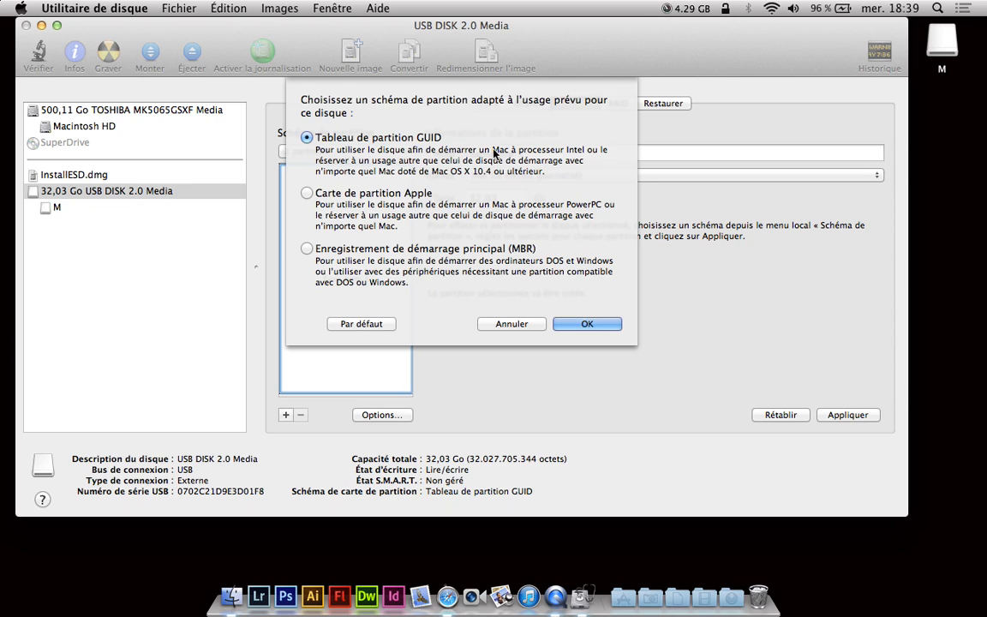
left_click(586, 324)
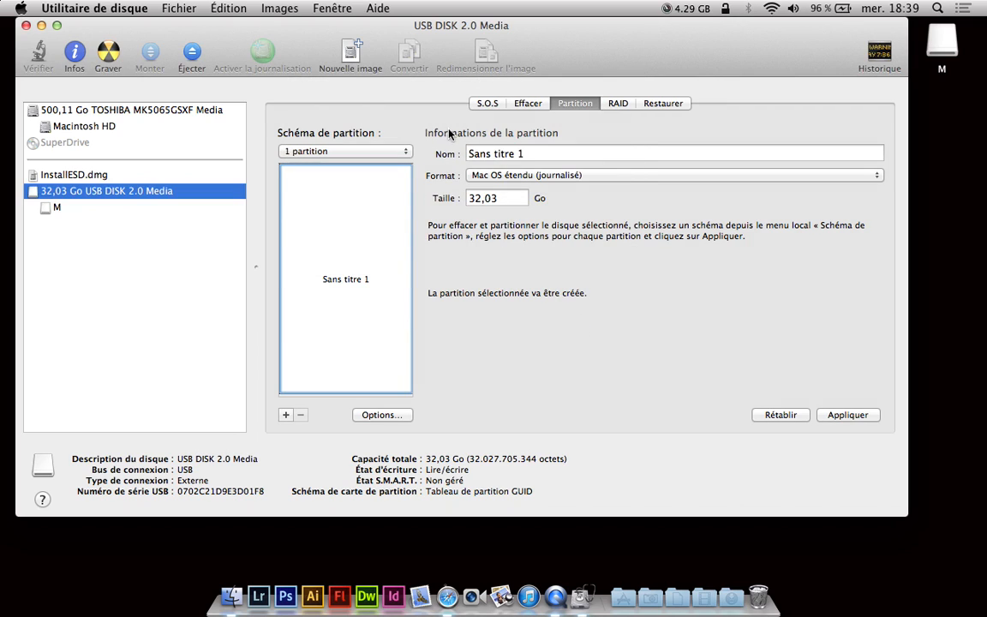
Name the new partition M and apply the partitioning to the USB disk.
triple_click(511, 153)
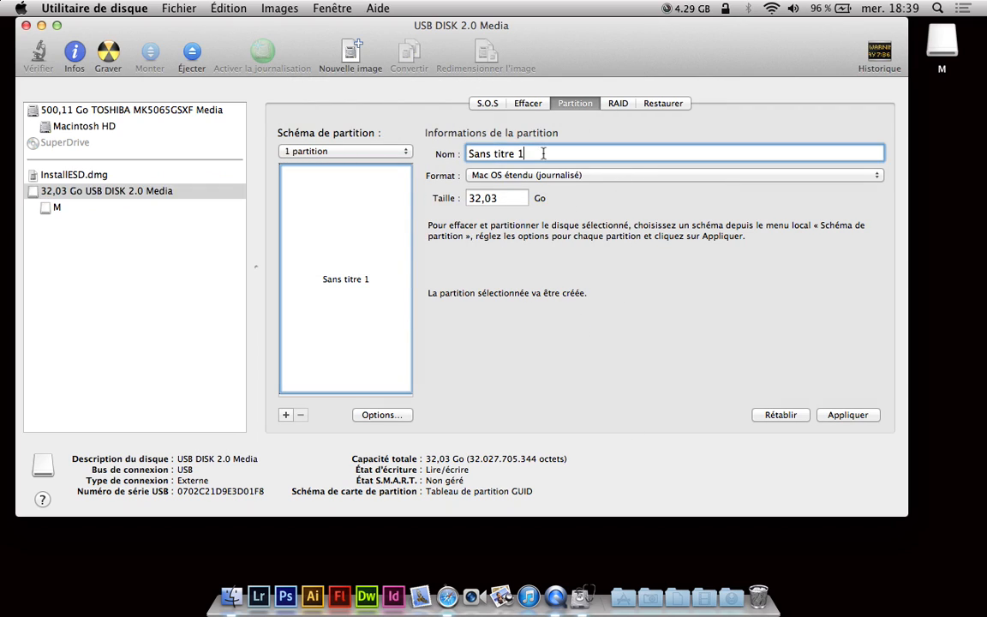
type("M")
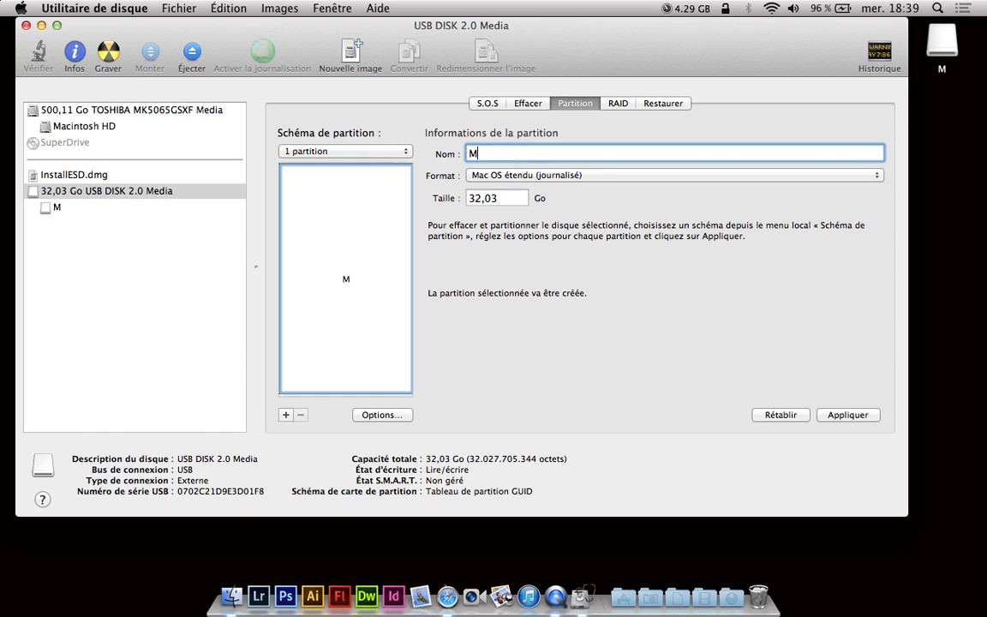
left_click(852, 417)
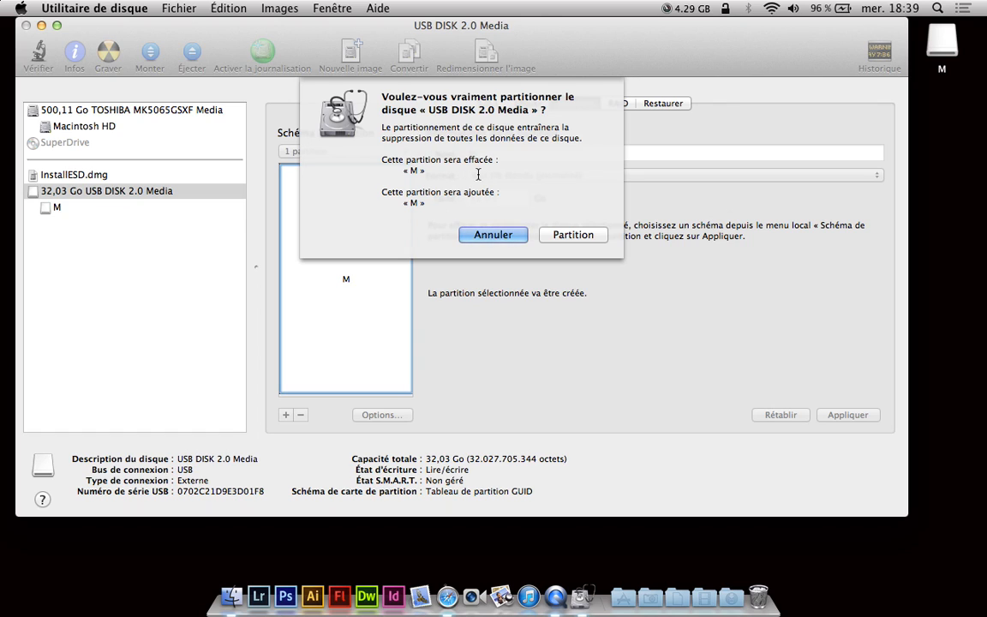
left_click(570, 235)
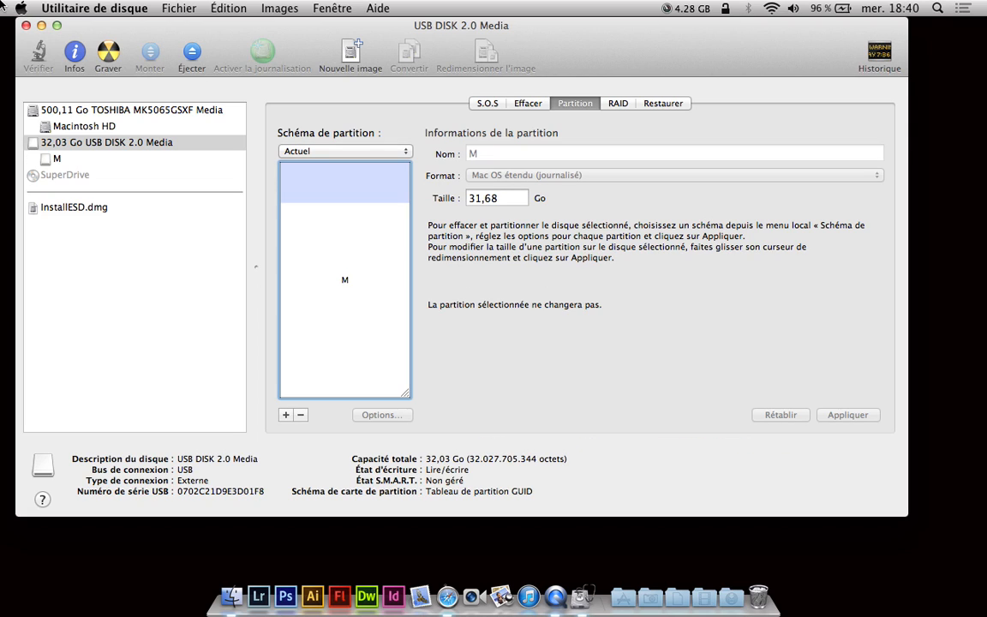
Quit Disk Utility, open the OS X Mavericks installer from the applications, and continue to its licence agreement.
key("super+q")
left_click(610, 597)
scroll(491, 362, "down", 10)
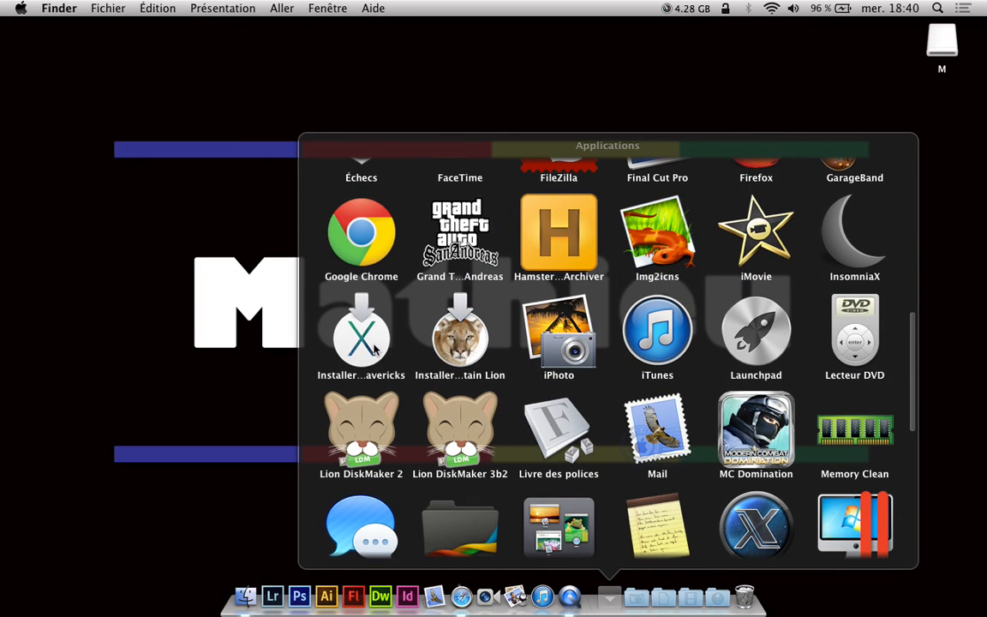
left_click(360, 342)
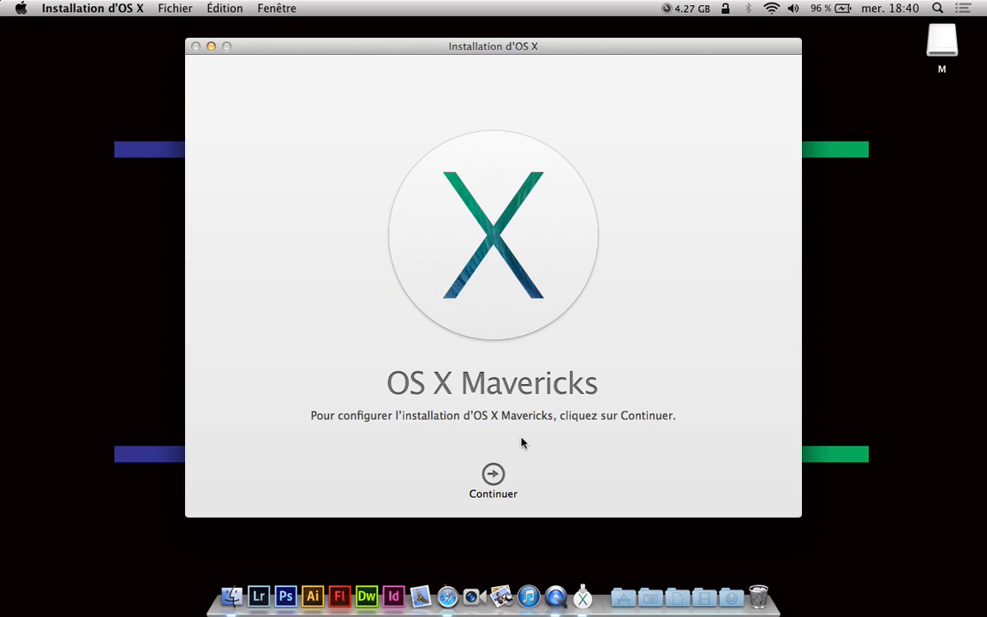
left_click(492, 476)
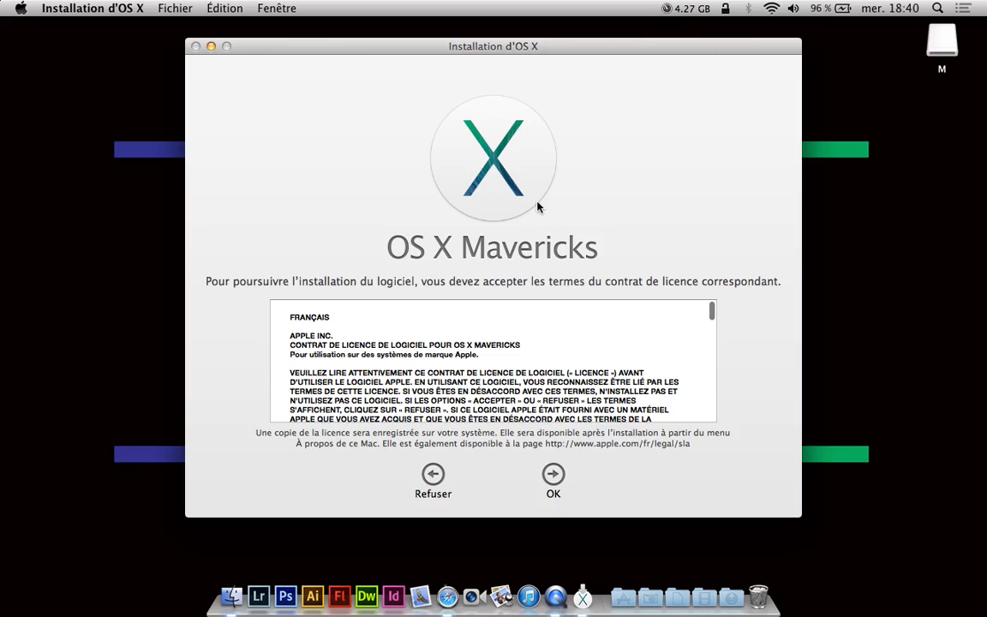
Review the OS X Mavericks licence agreement and accept its terms.
scroll(581, 360, "down", 5)
scroll(582, 361, "down", 10)
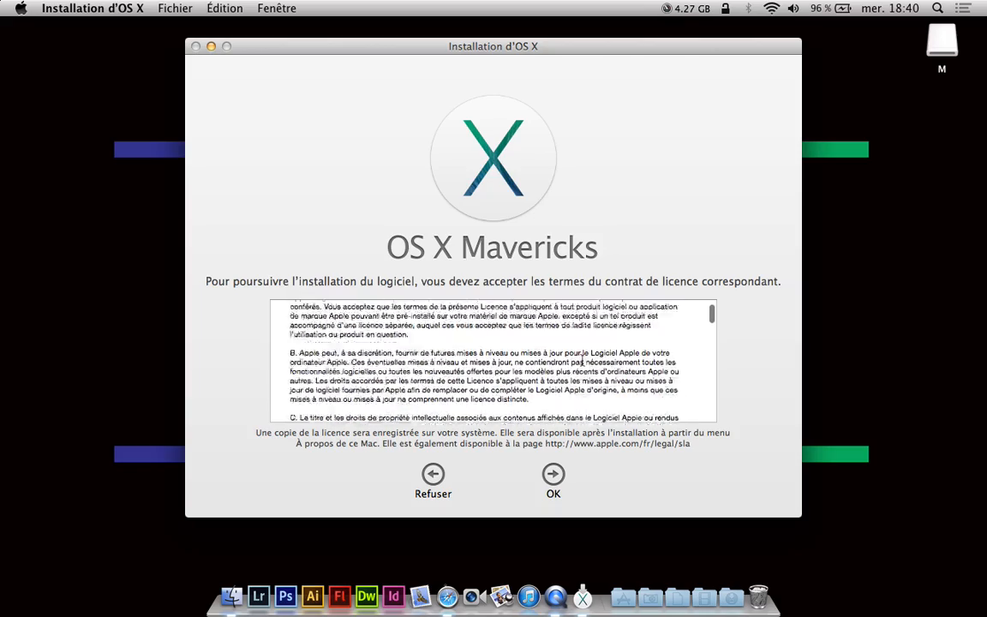
scroll(582, 360, "down", 15)
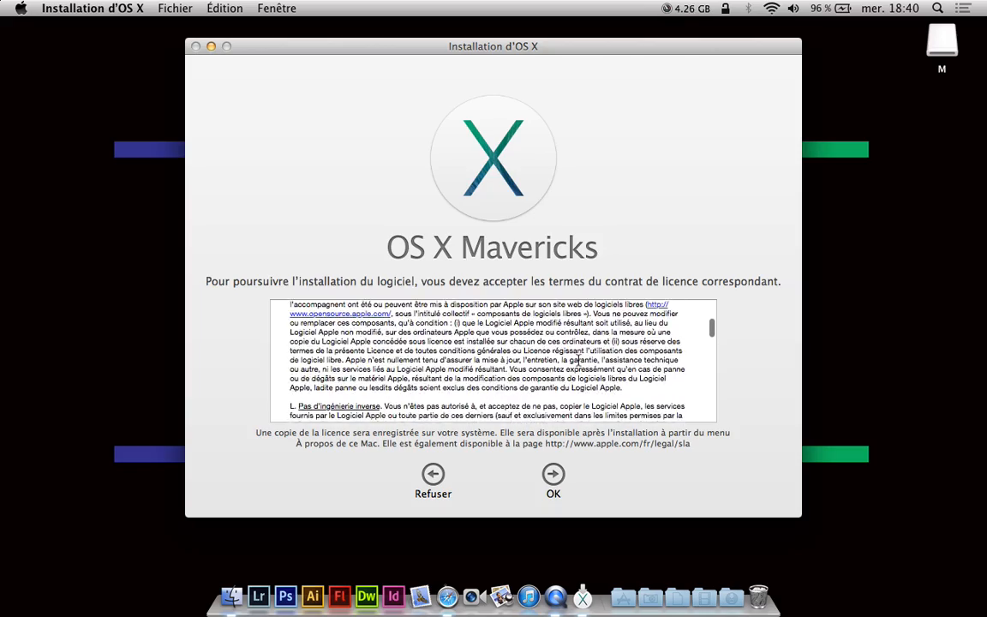
scroll(578, 360, "down", 15)
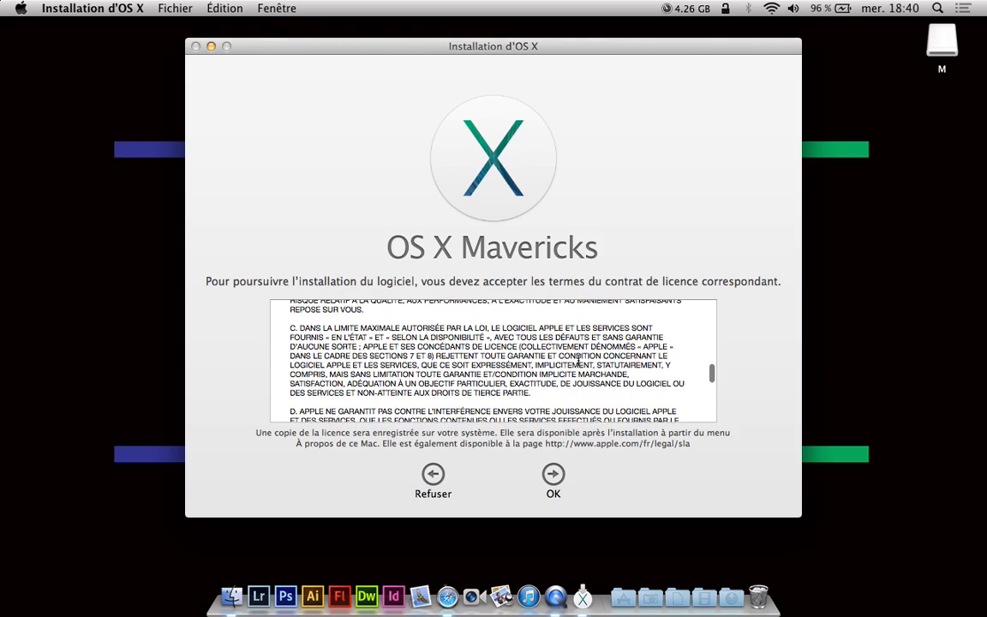
scroll(578, 361, "down", 12)
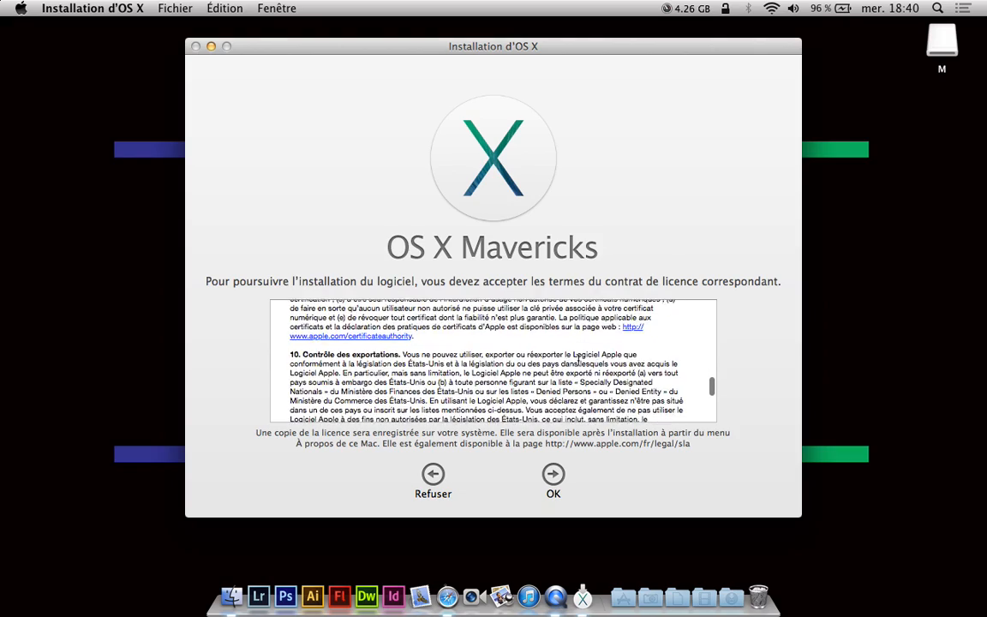
scroll(580, 362, "down", 5)
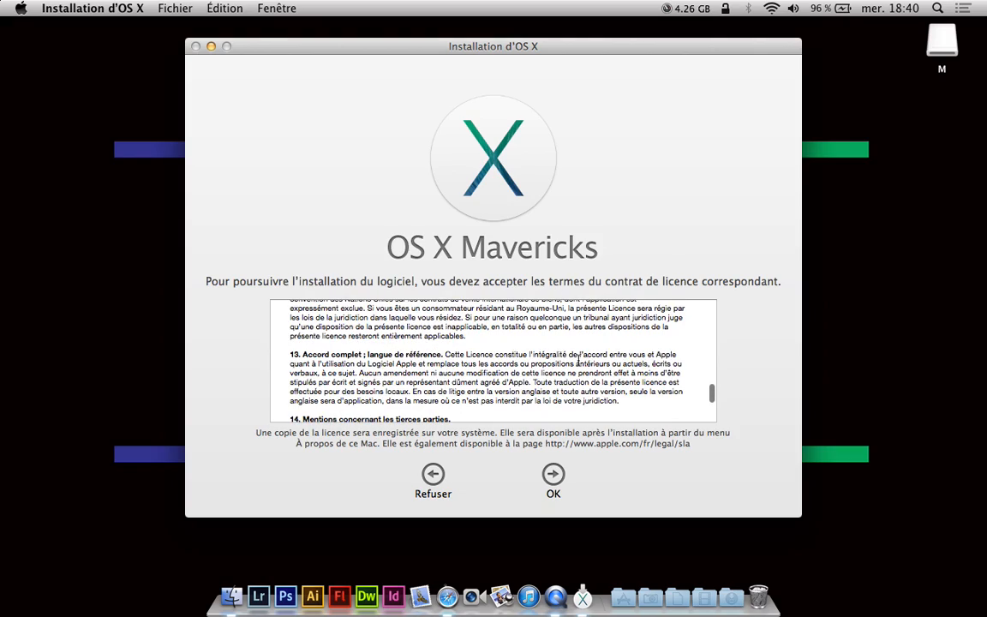
scroll(578, 361, "down", 5)
scroll(577, 360, "up", 3)
scroll(578, 360, "down", 3)
scroll(578, 360, "up", 15)
scroll(577, 360, "up", 10)
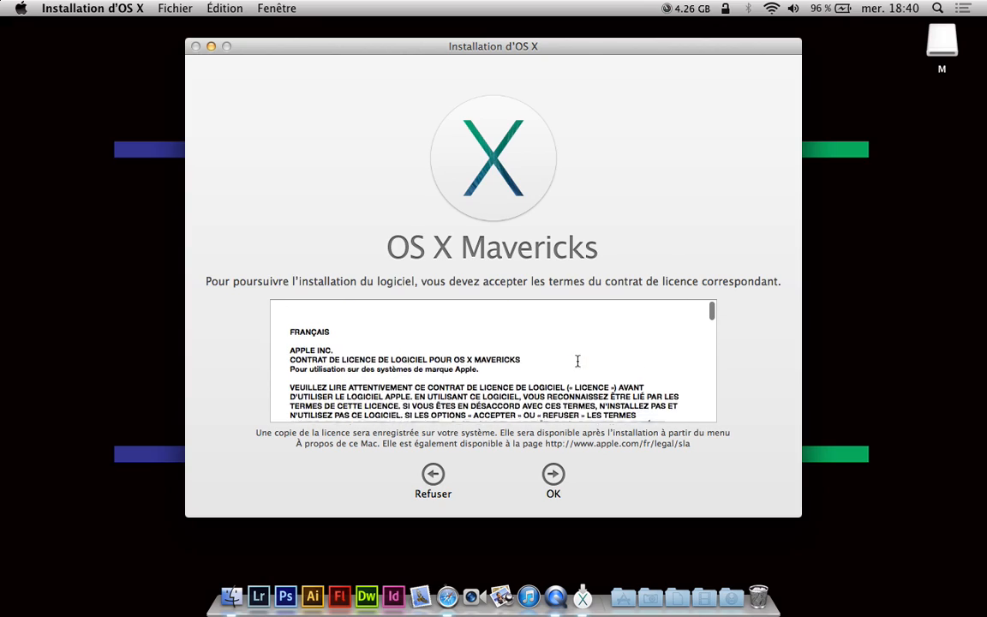
left_click(554, 475)
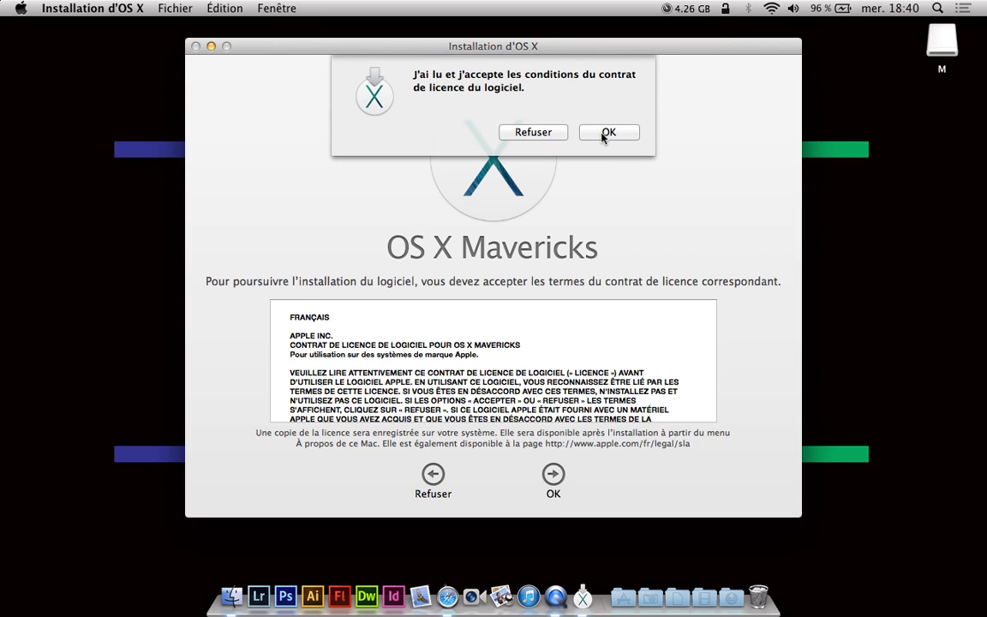
left_click(608, 135)
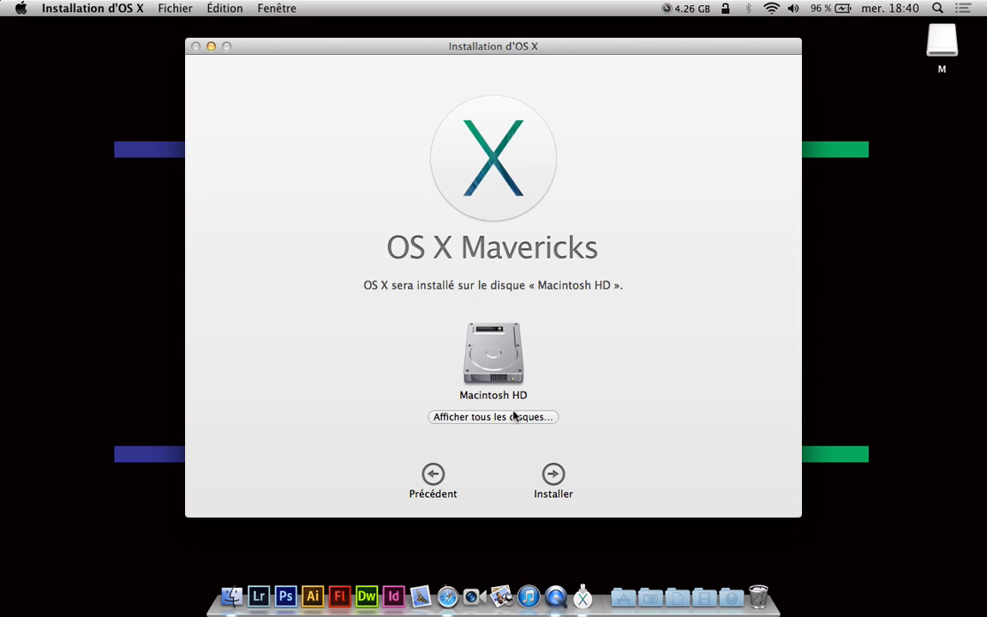
Choose disk M among all disks as the installation target and authorise the installation with the administrator password.
left_click(452, 417)
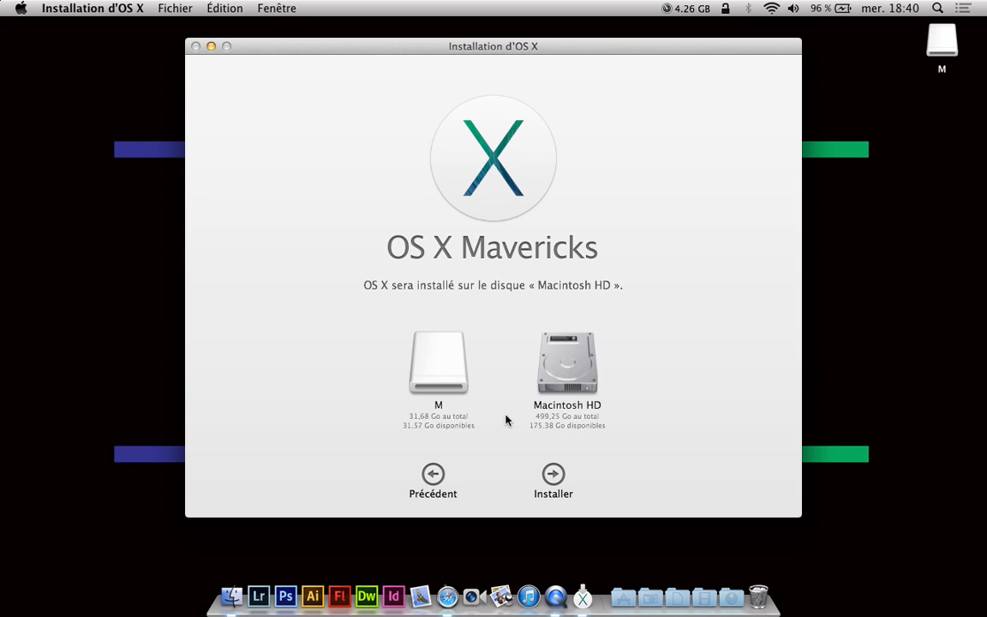
left_click(433, 372)
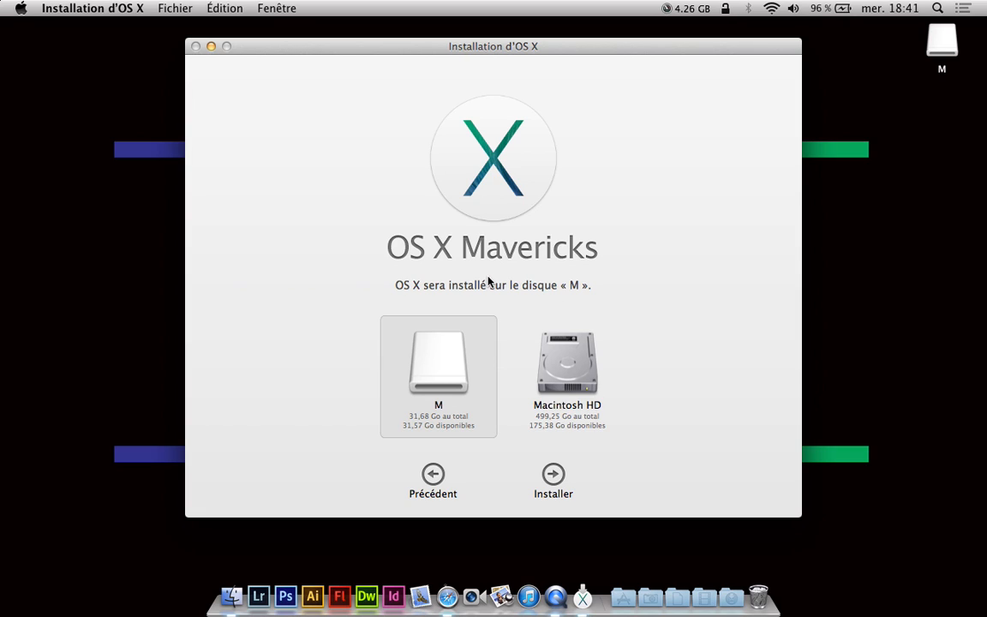
left_click(554, 476)
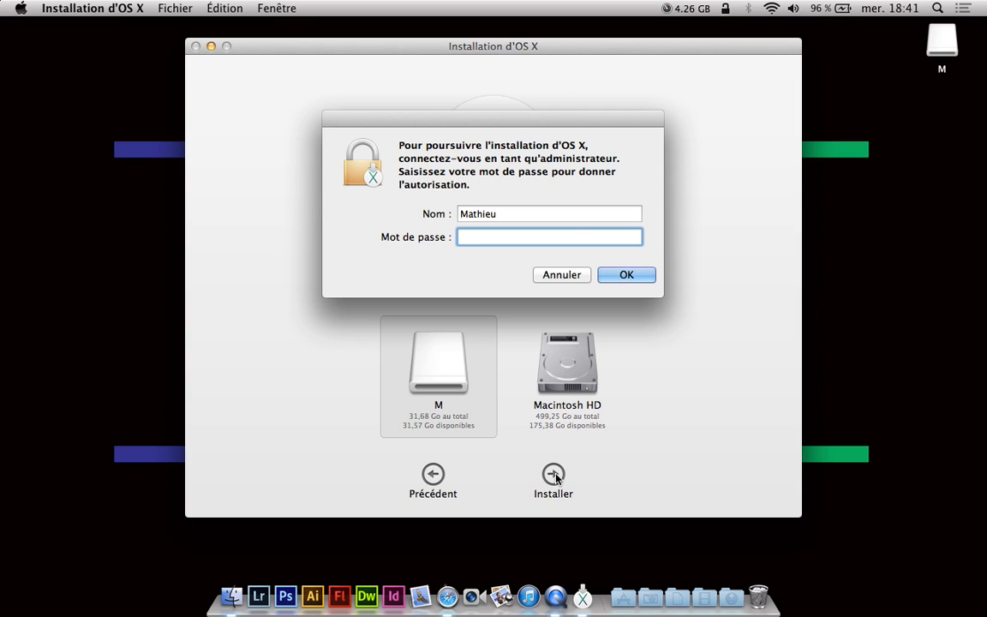
type("•")
key("Return")
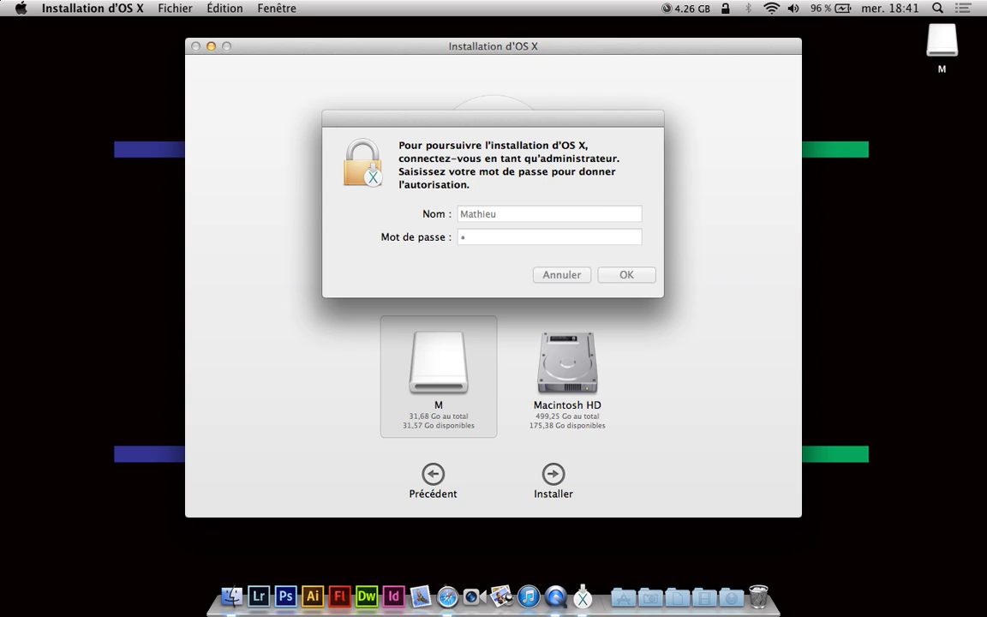